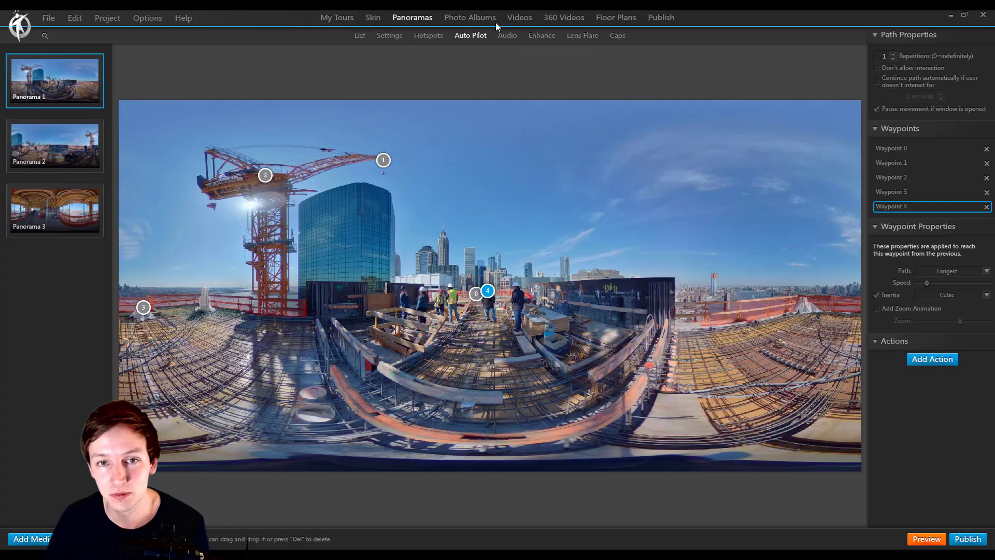
Step: In the Skin tab, hide the HELP SCREEN and insert a new button
left_click(372, 17)
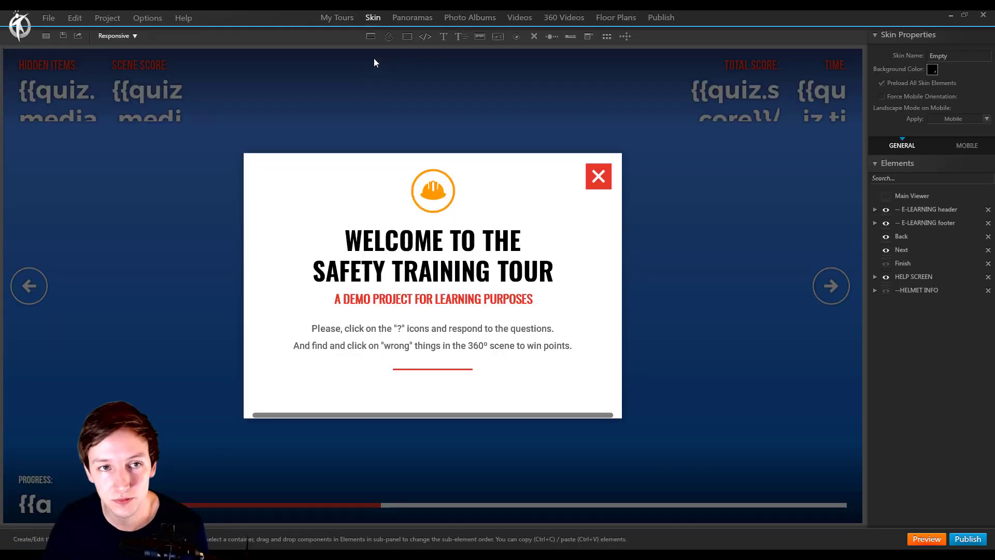
left_click(885, 276)
left_click(498, 36)
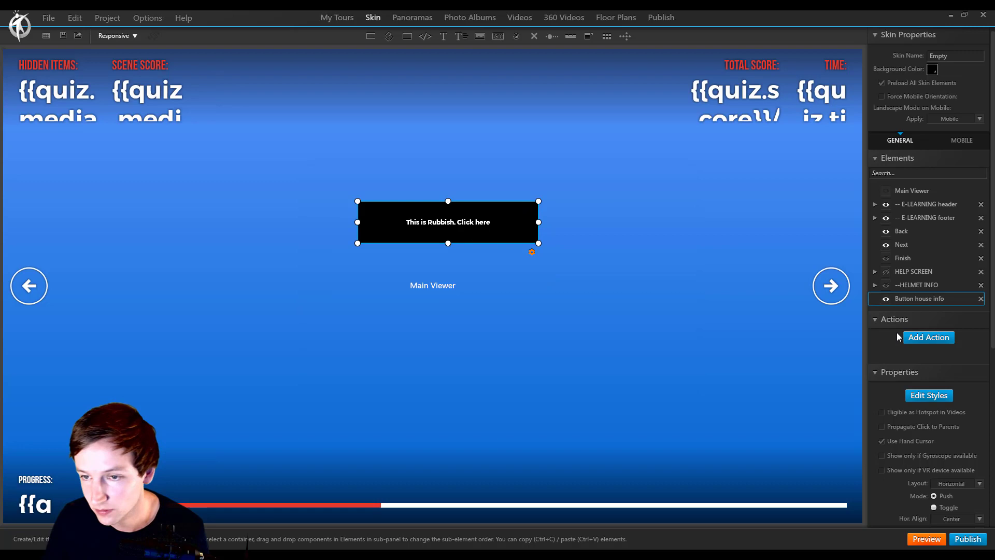
Step: Give the new button an Open Panorama action to Panorama 2, then select its name for renaming
left_click(929, 337)
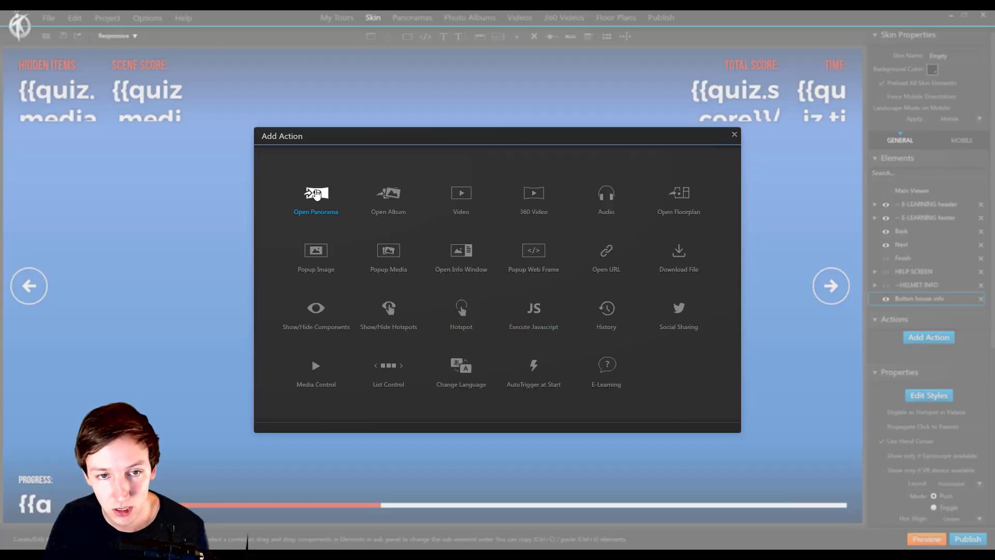
left_click(314, 194)
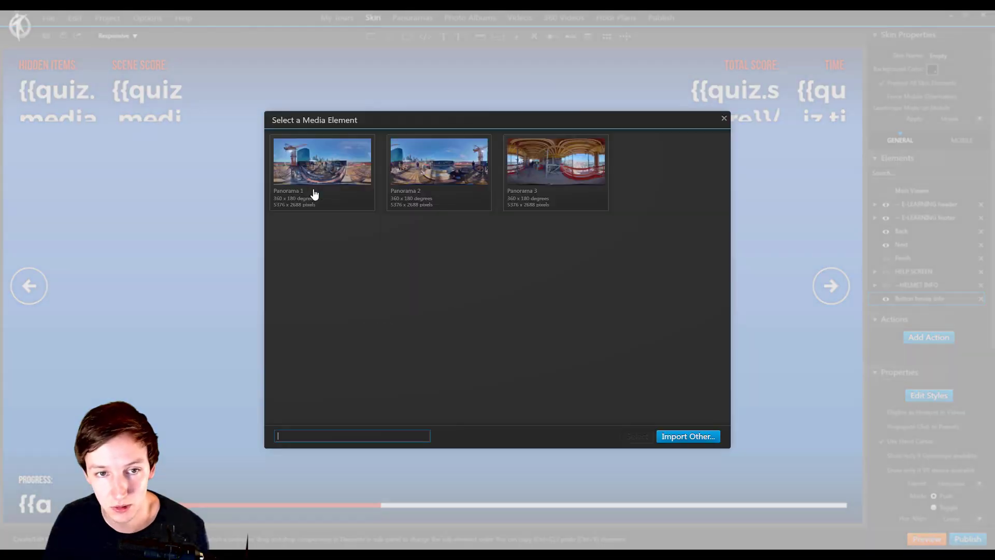
double_click(444, 178)
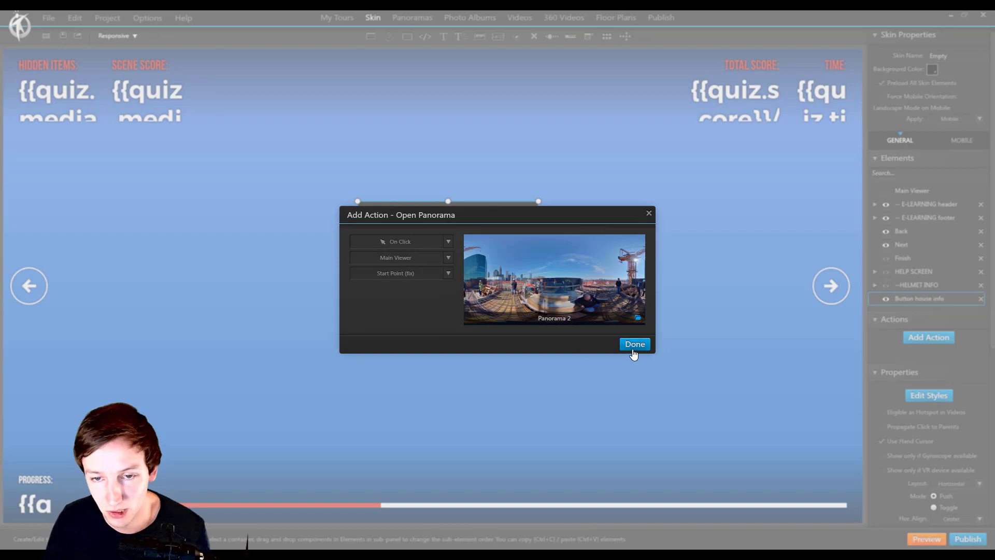
left_click(633, 347)
left_click(543, 300)
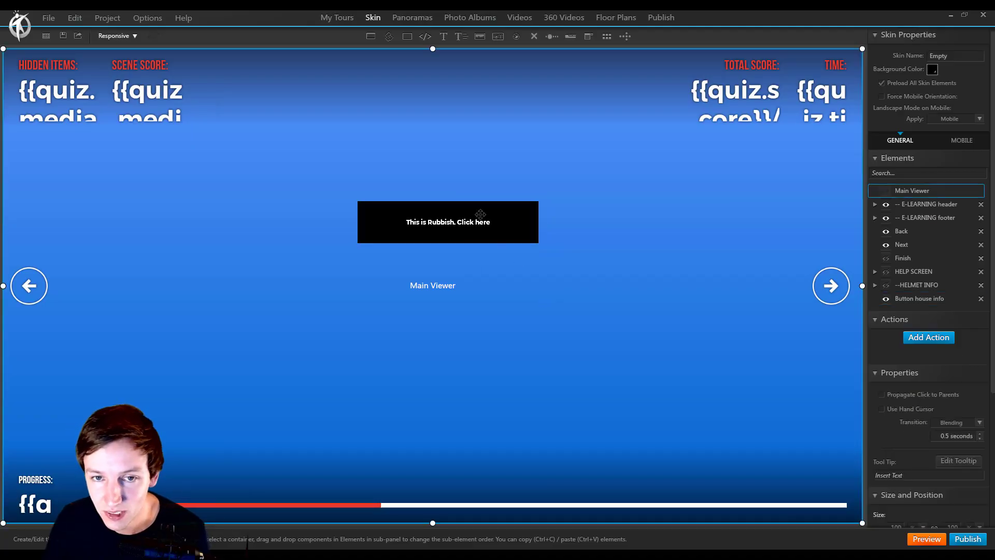
left_click(480, 214)
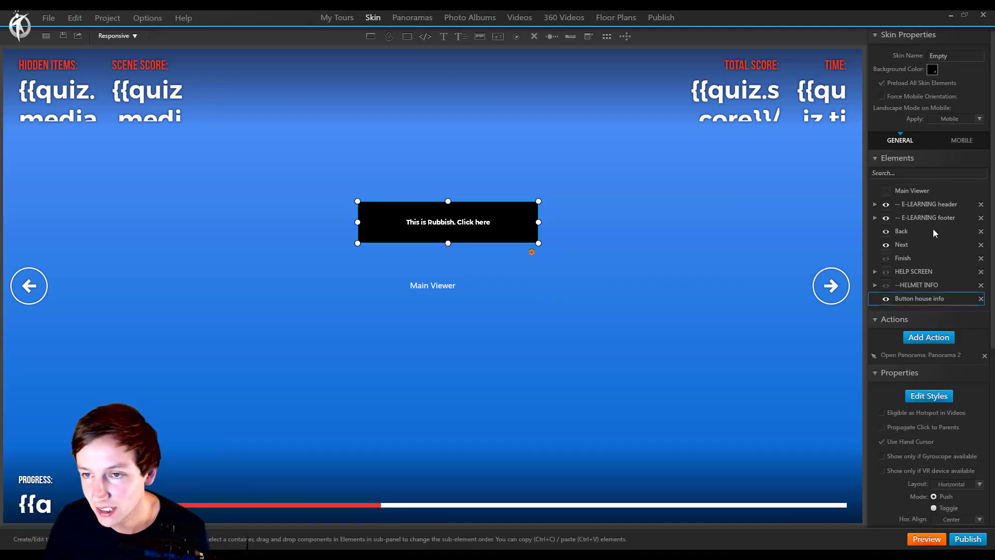
triple_click(930, 299)
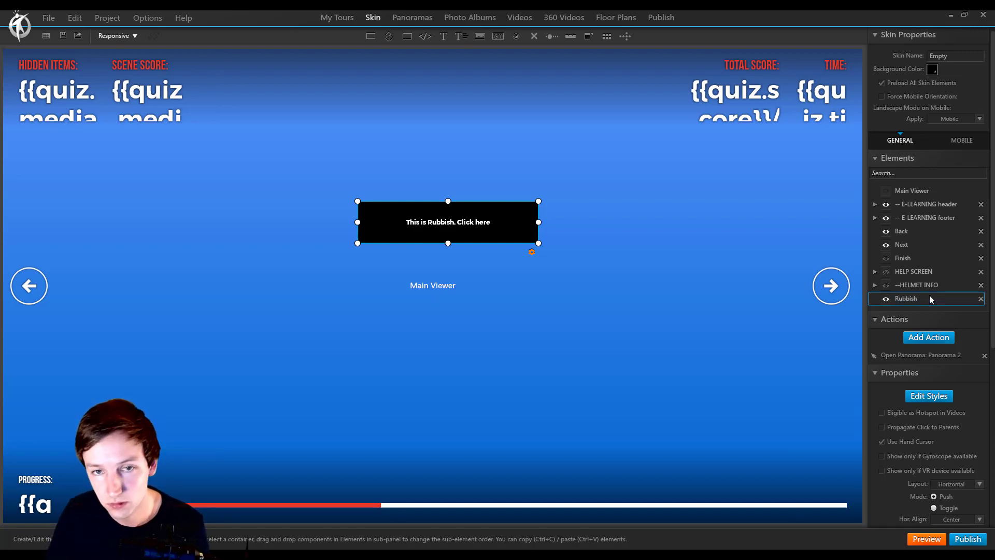
Step: Hide the Rubbish button and select Waypoint 3 on Panorama 1's autopilot path
left_click(886, 300)
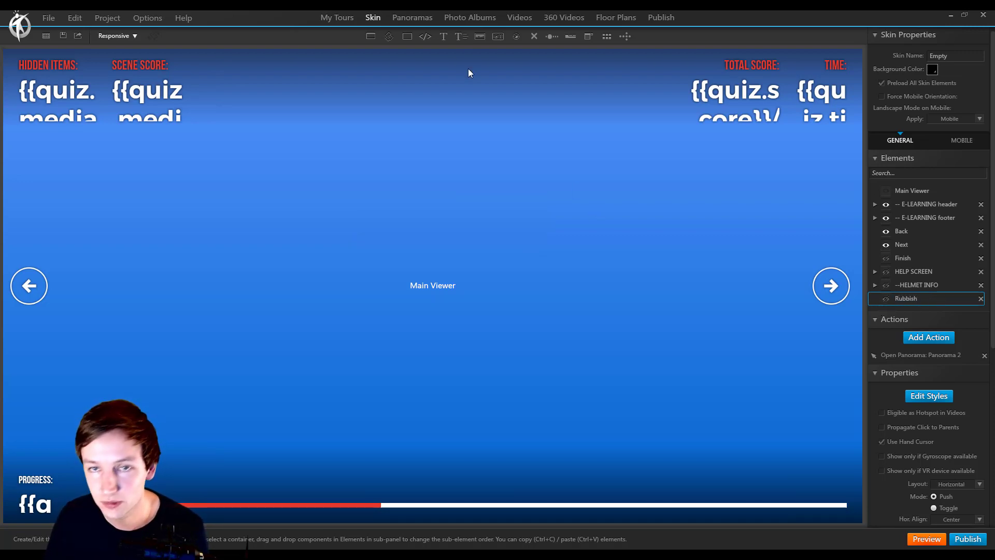
left_click(412, 17)
double_click(28, 99)
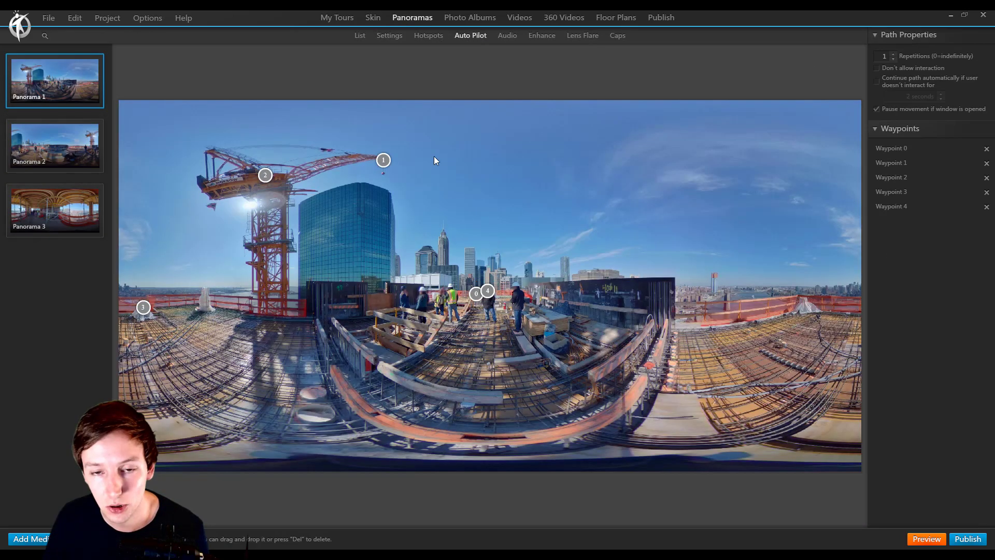
left_click(143, 308)
Step: Add a Show/Hide Components action to Waypoint 3 targeting Rubbish, triggered At End
left_click(932, 359)
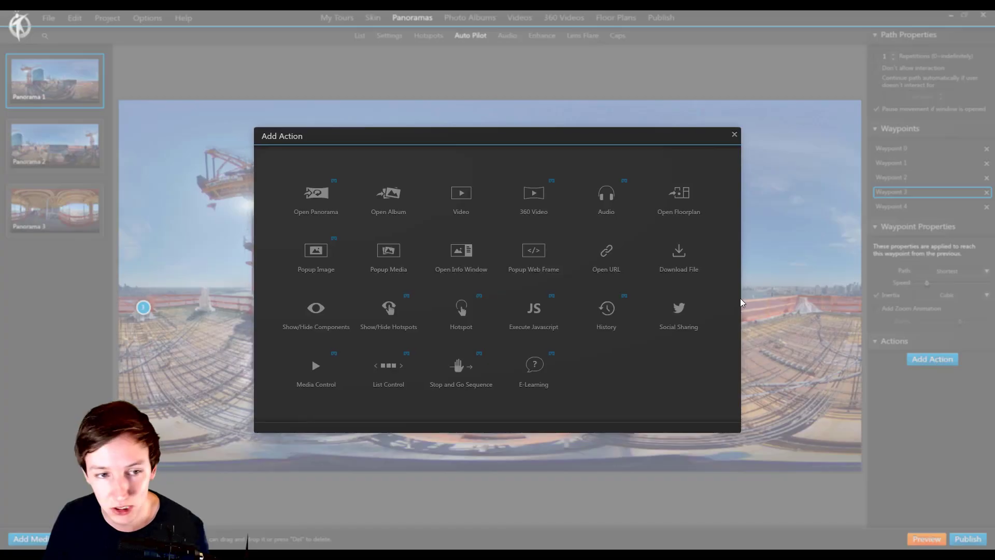
left_click(317, 308)
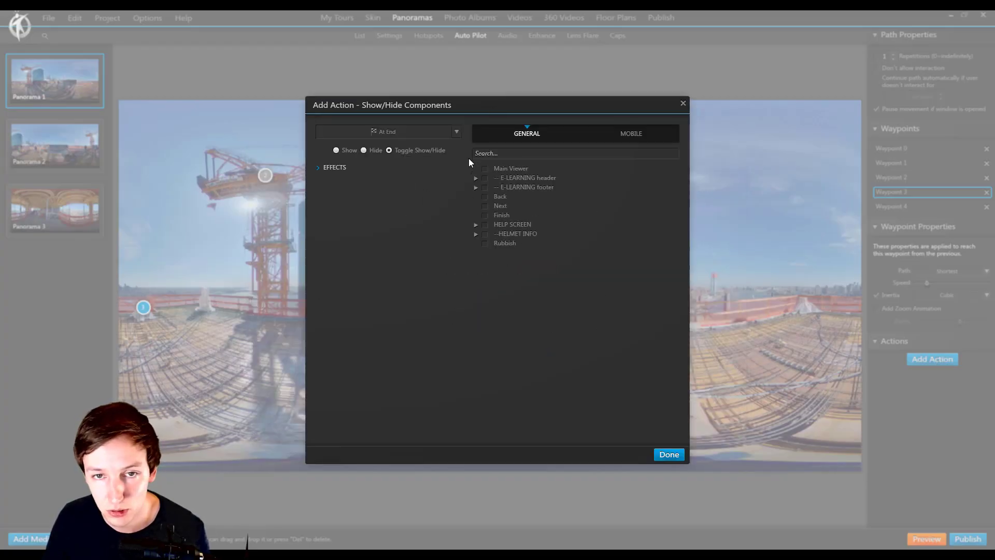
left_click(484, 243)
left_click(400, 131)
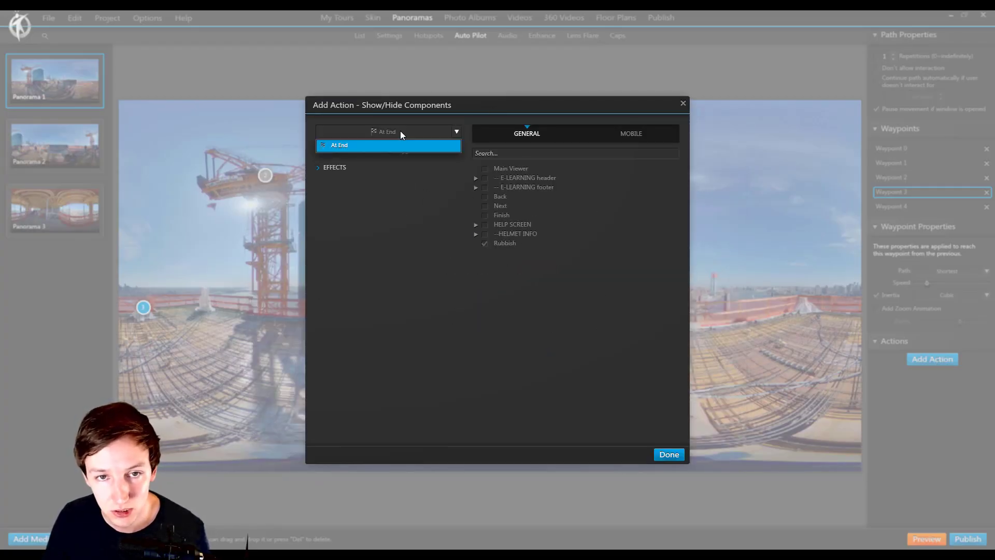
left_click(400, 130)
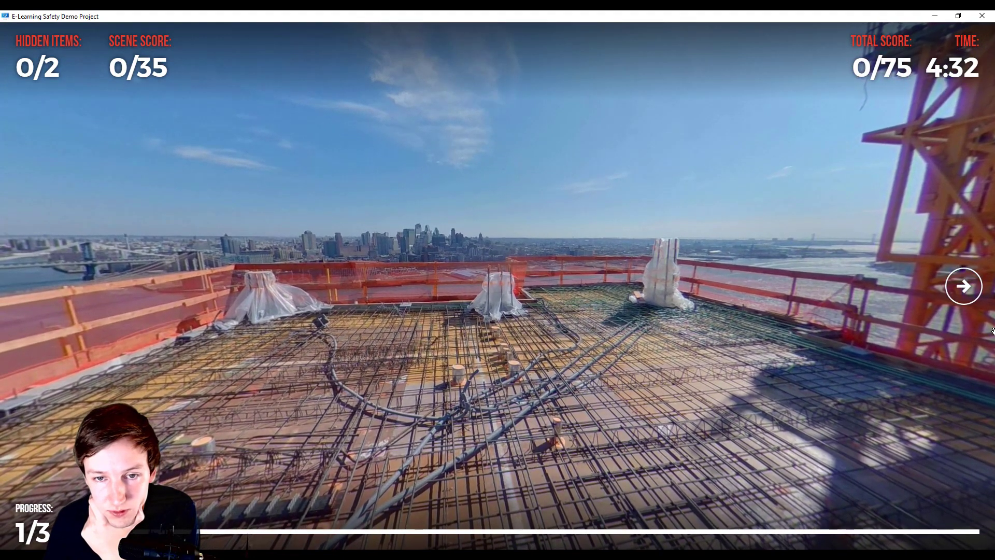
Step: In the preview, click the Rubbish button and check that it jumps to Panorama 2
mouse_move(667, 307)
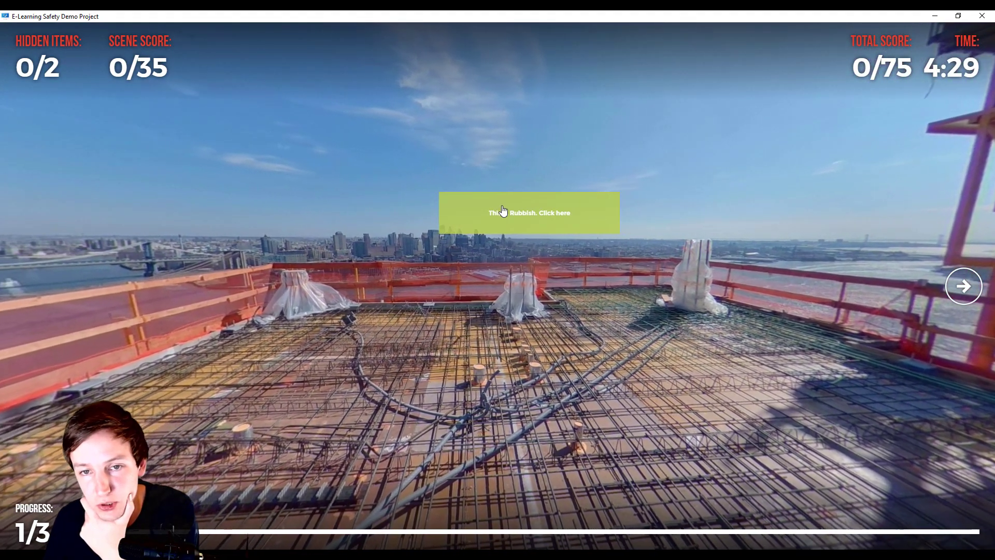
left_click(502, 210)
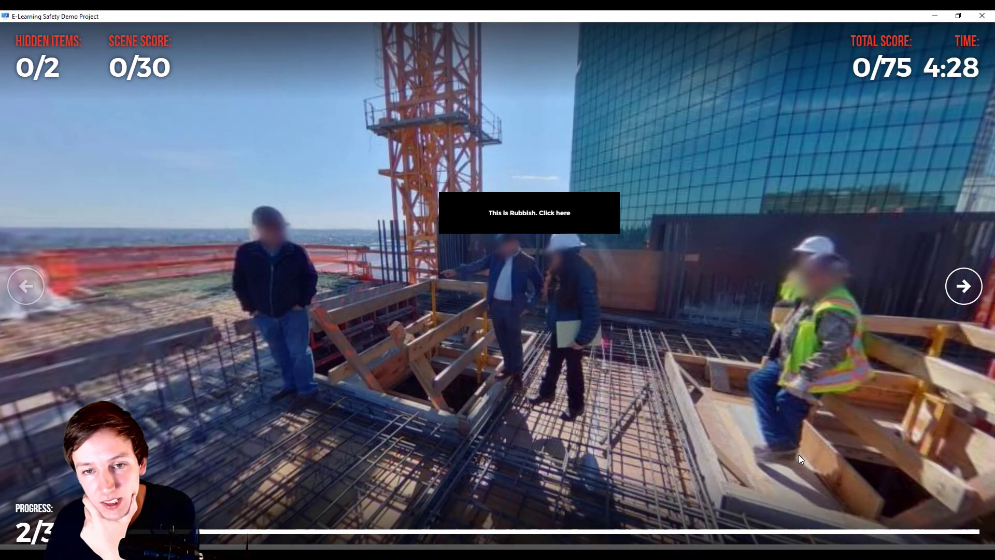
left_click_drag(251, 450, 436, 394)
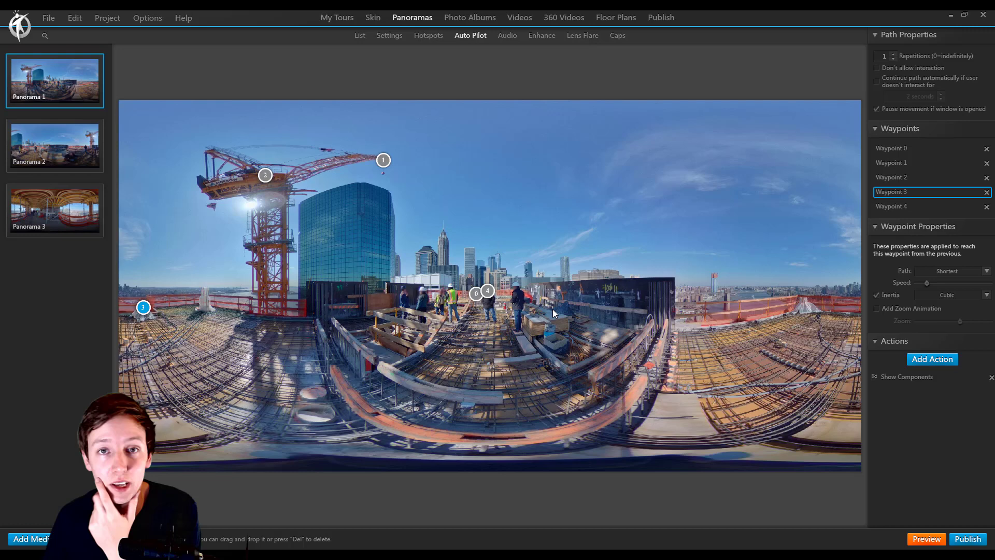
Step: Add a waypoint on the rooftop floor, delete the extra Waypoint 5, and nudge Waypoint 4
left_click(193, 340)
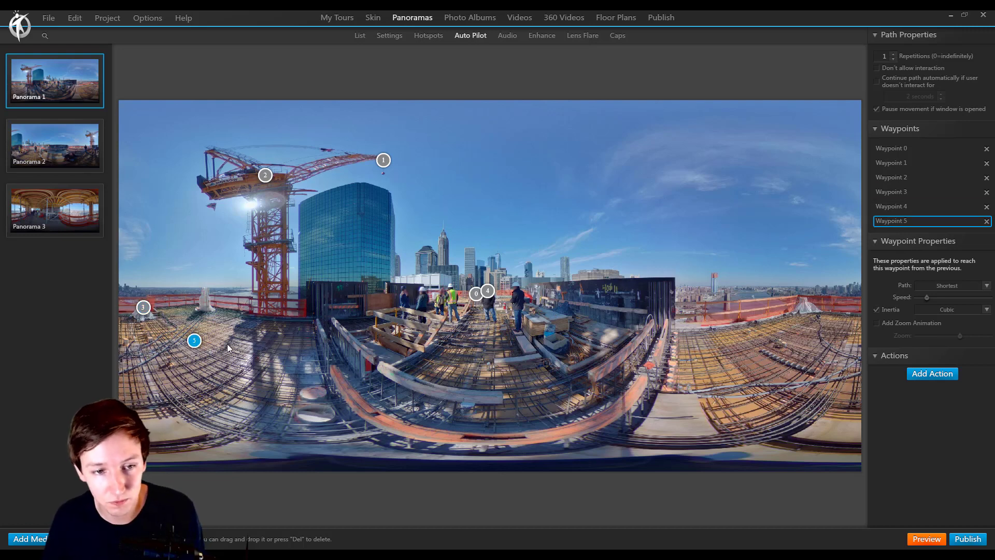
key("Delete")
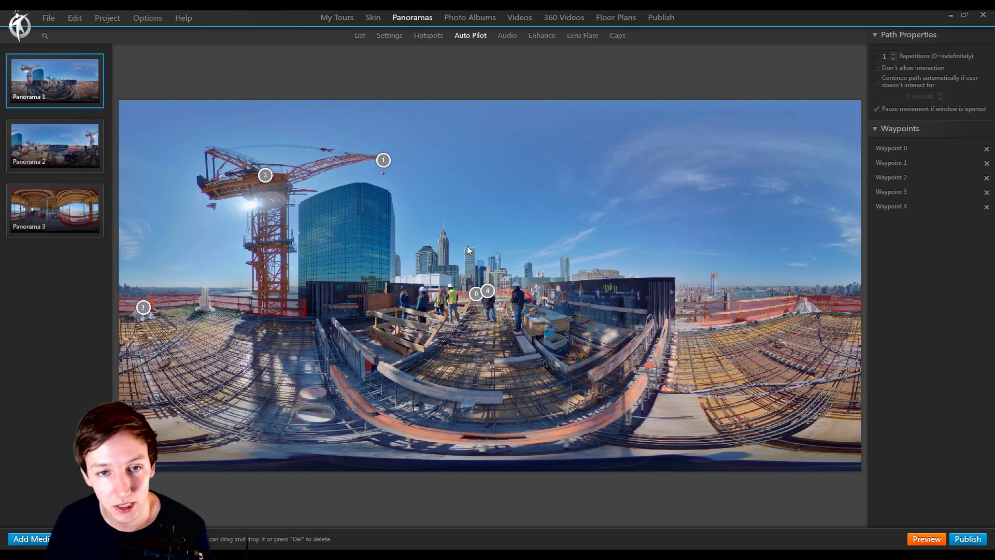
left_click(491, 295)
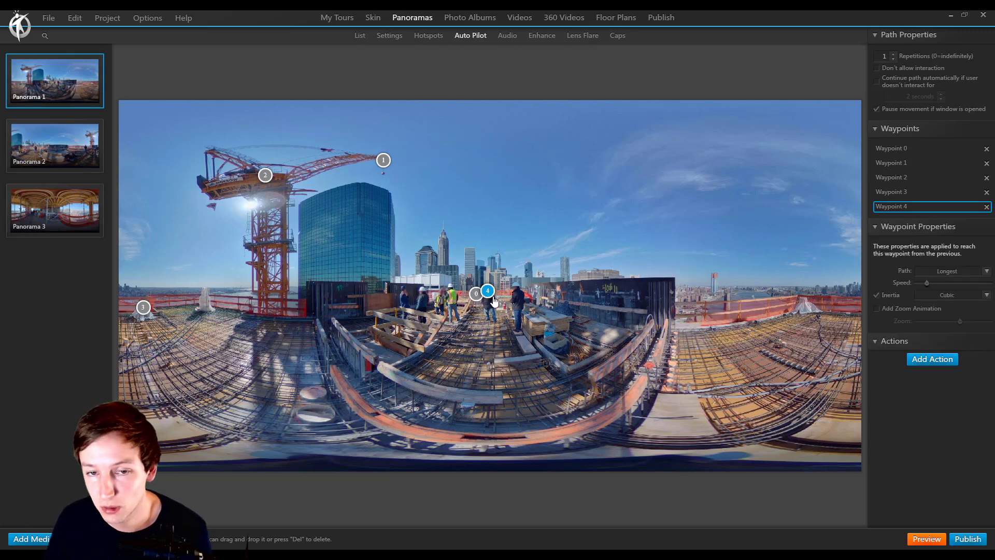
mouse_move(490, 295)
left_mouse_down()
mouse_move(508, 283)
mouse_move(482, 296)
mouse_move(491, 297)
left_mouse_up()
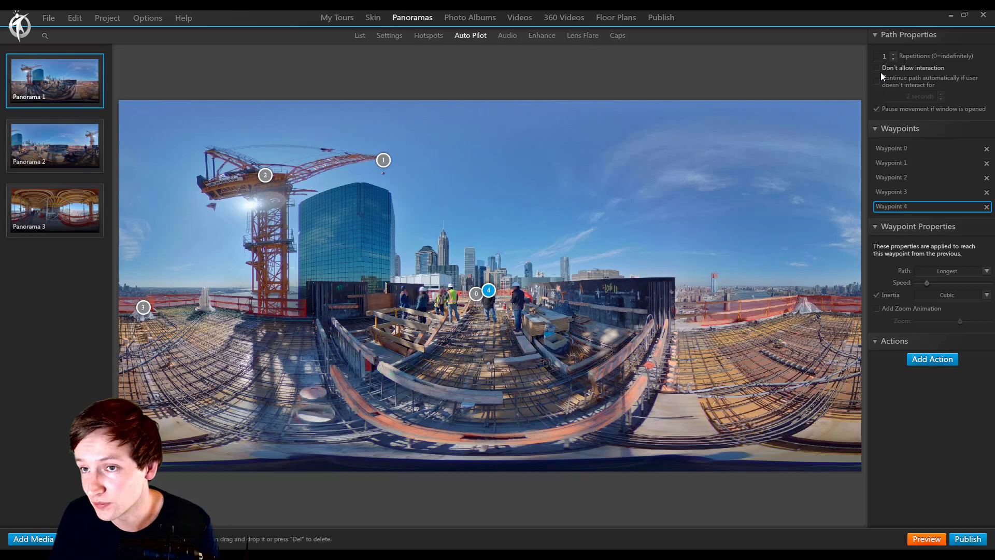
left_click(390, 37)
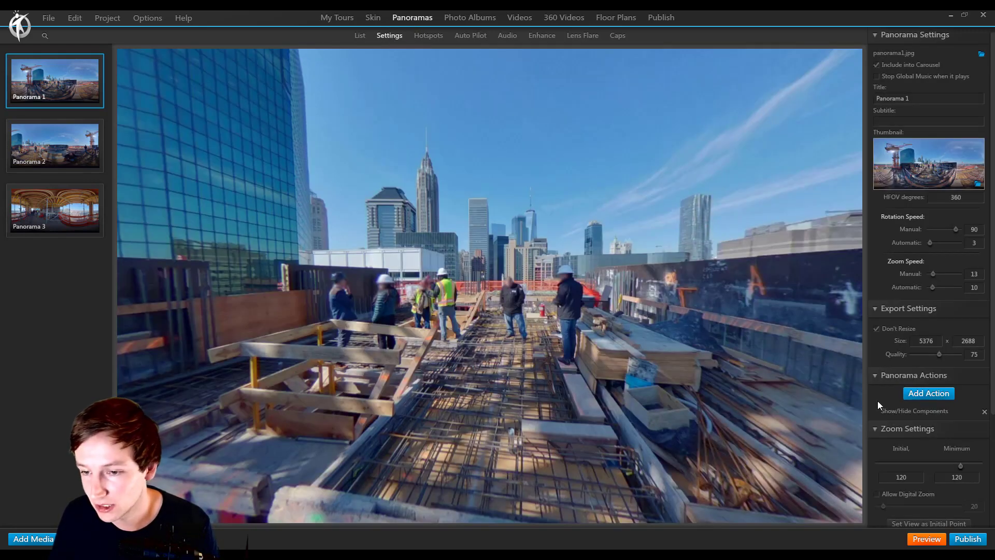
scroll(920, 453, "down", 4)
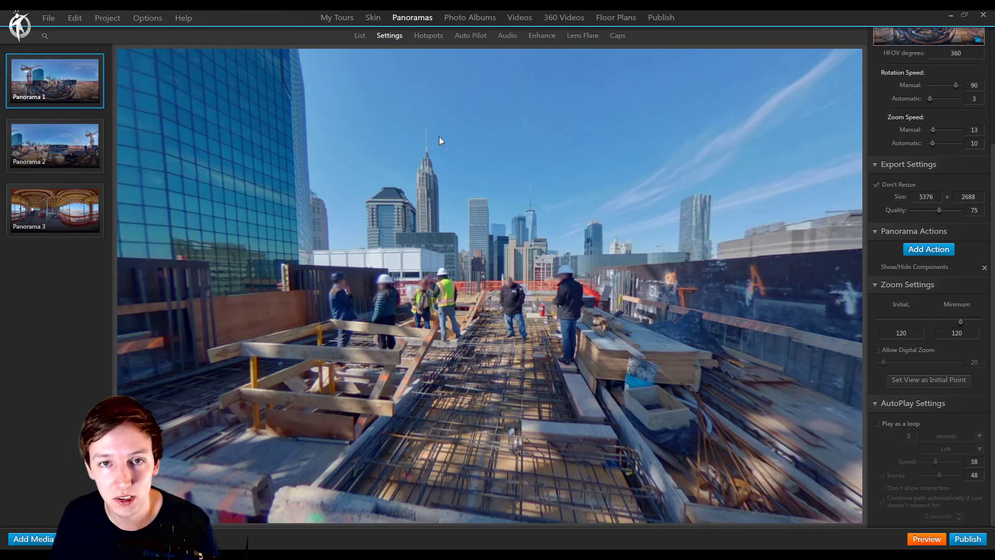
left_click(469, 37)
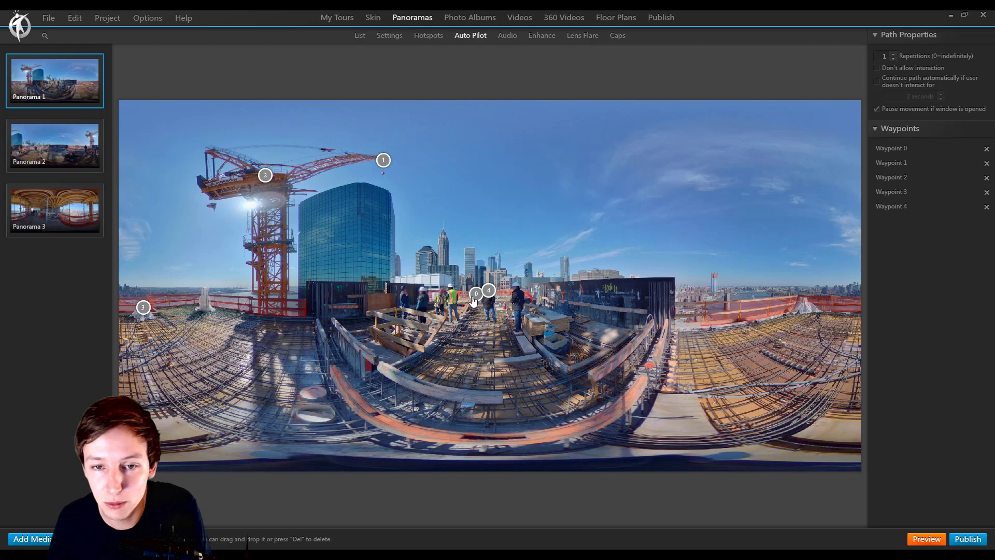
left_click(383, 161)
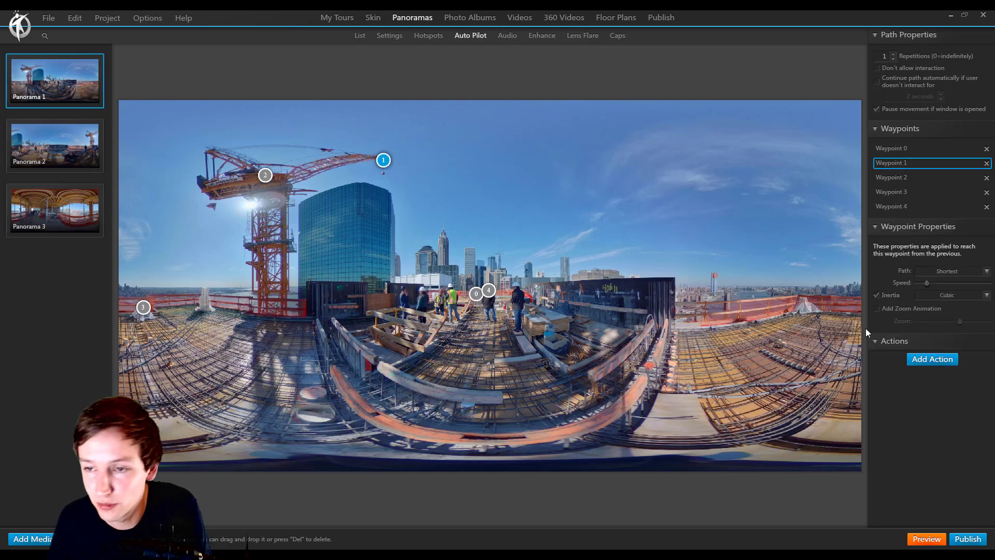
left_click(928, 359)
left_click(553, 258)
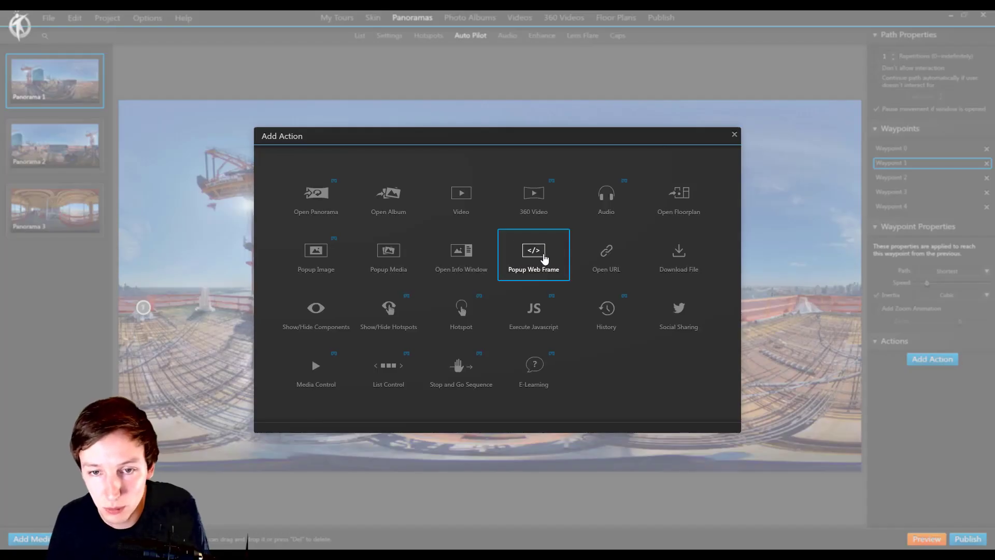
left_click(507, 173)
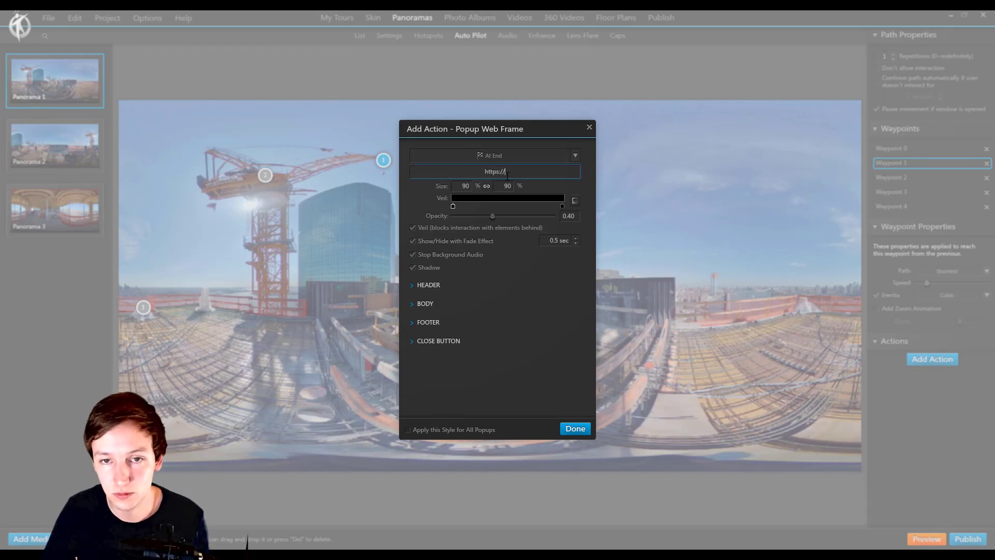
type("https://www.360creators.com")
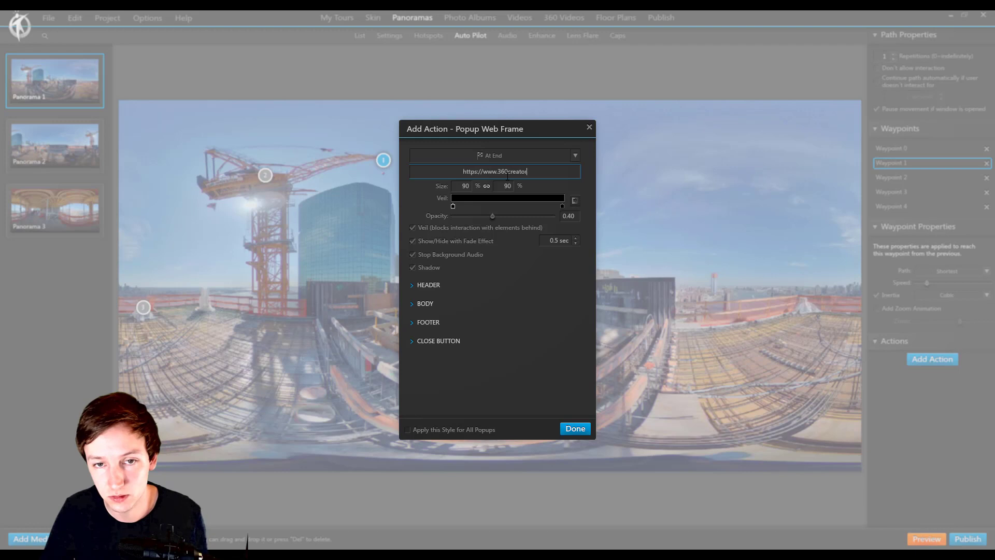
left_click(574, 430)
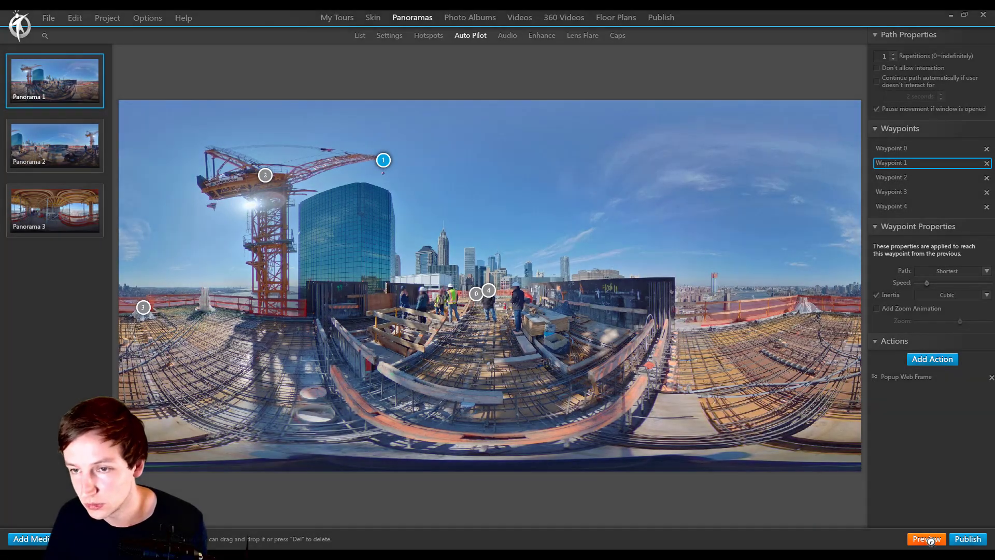
left_click(932, 542)
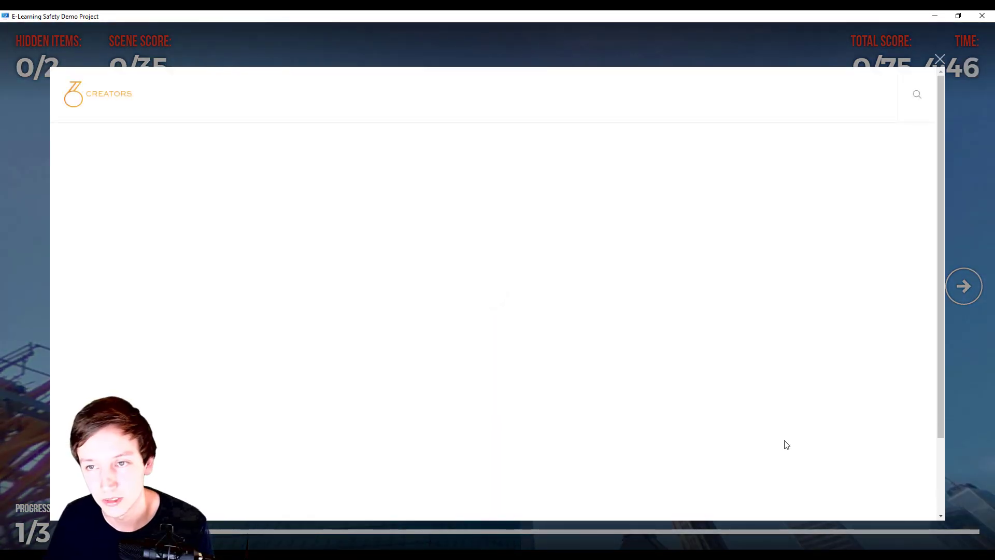
Step: Scroll the 360 Creators popup, close it, and look around the crane panorama
scroll(667, 384, "down", 2)
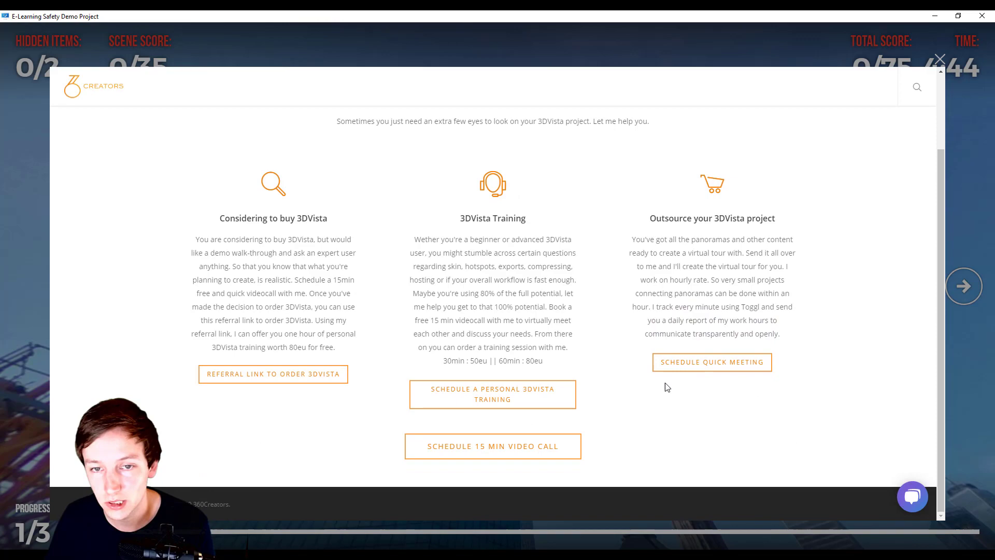
scroll(863, 204, "up", 2)
left_click(940, 59)
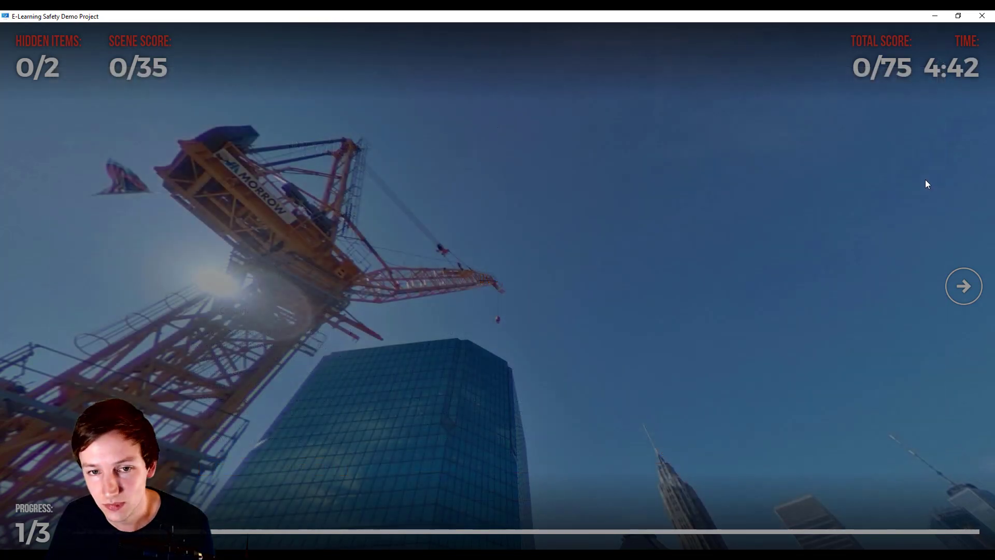
left_click_drag(546, 235, 725, 313)
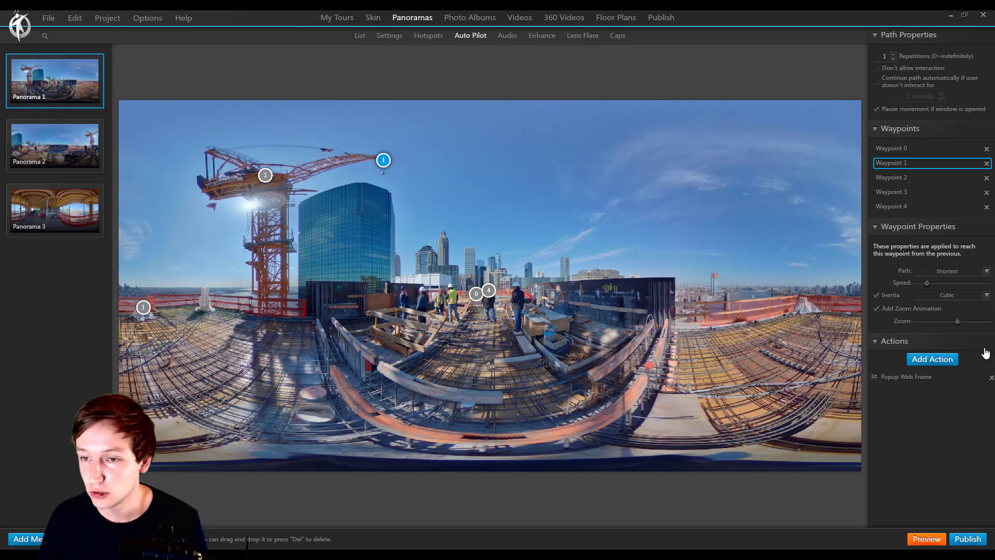
Step: Delete Waypoint 1's Popup Web Frame action and set its zoom to the minimum
left_click(907, 376)
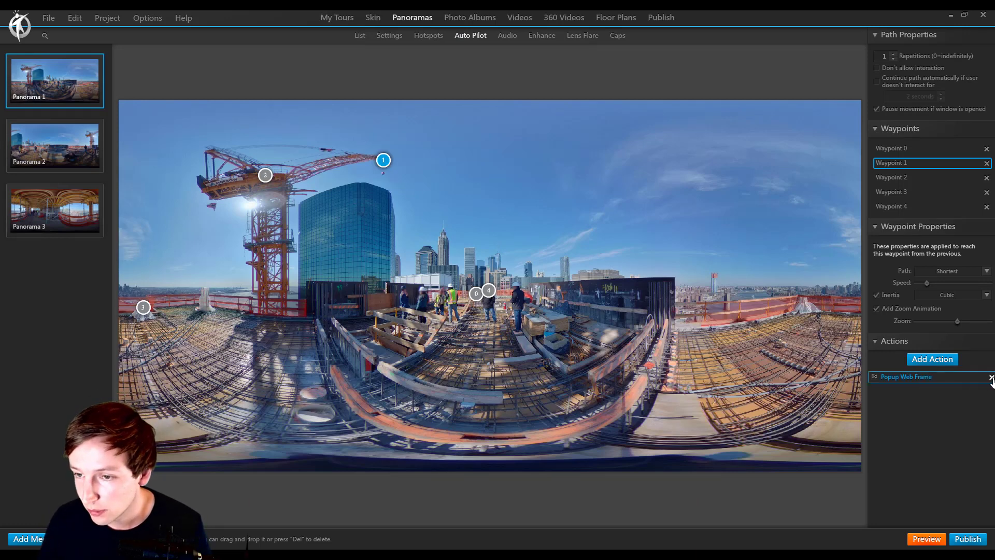
left_click(990, 378)
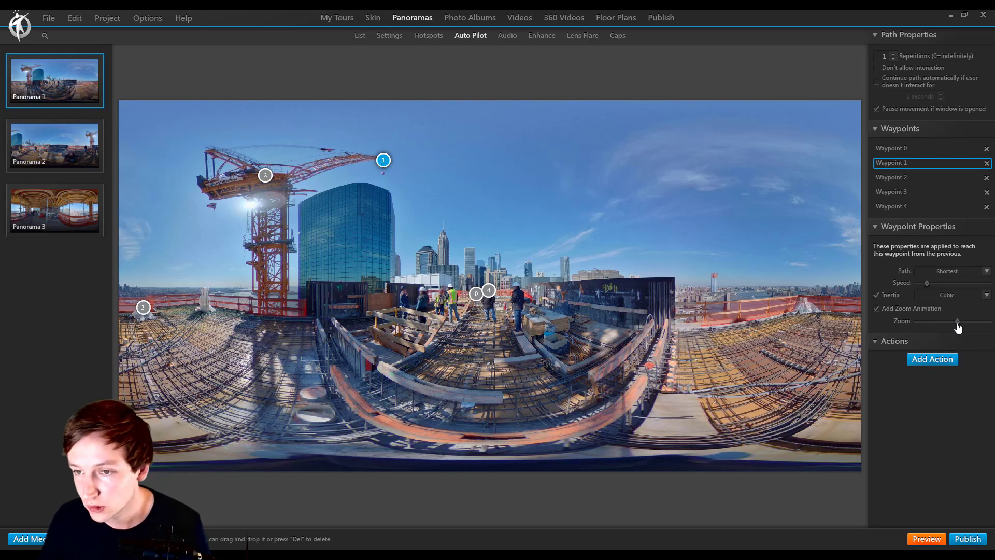
left_click_drag(957, 320, 797, 308)
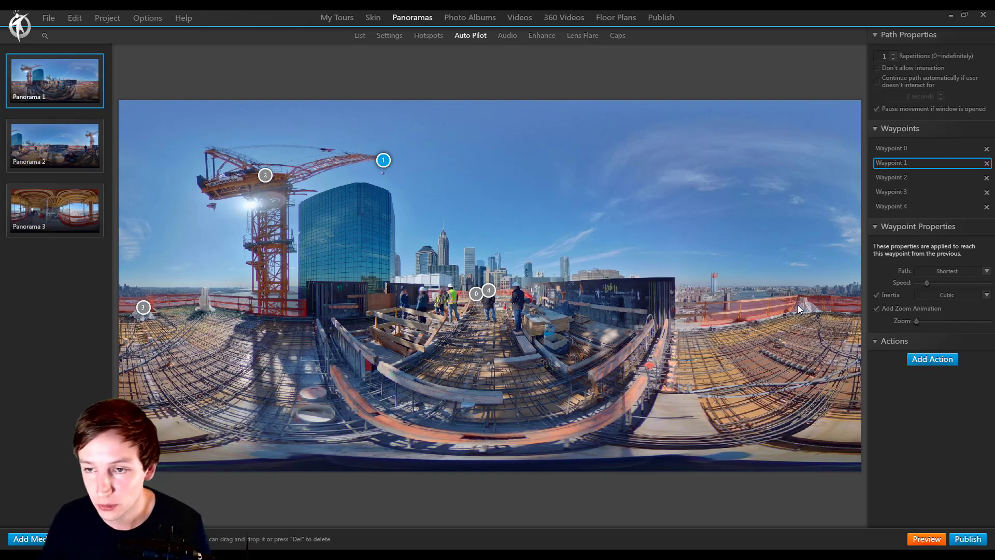
Step: Add zoom animations to Waypoints 2 and 3, zooming Waypoint 2 to 150
left_click(265, 177)
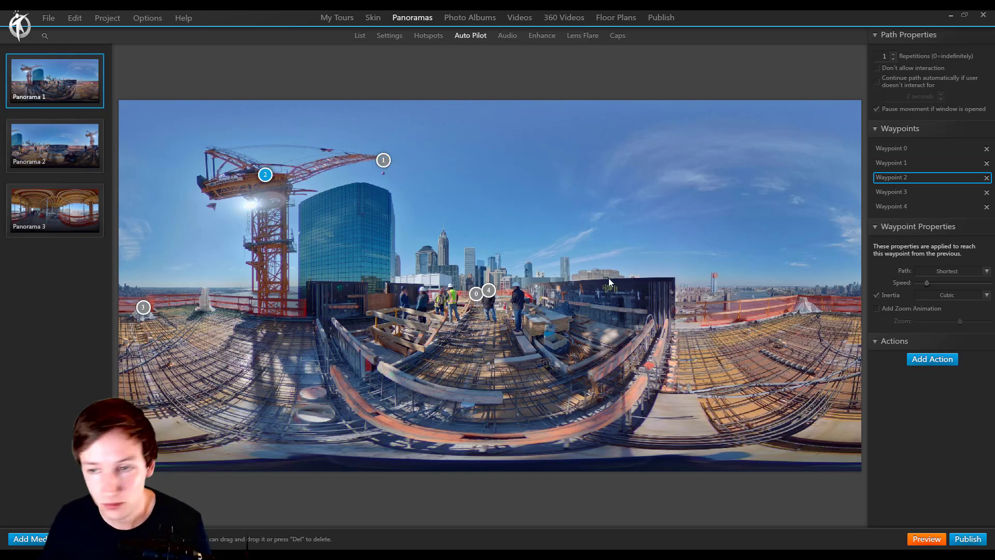
left_click(913, 308)
left_click_drag(977, 326, 993, 330)
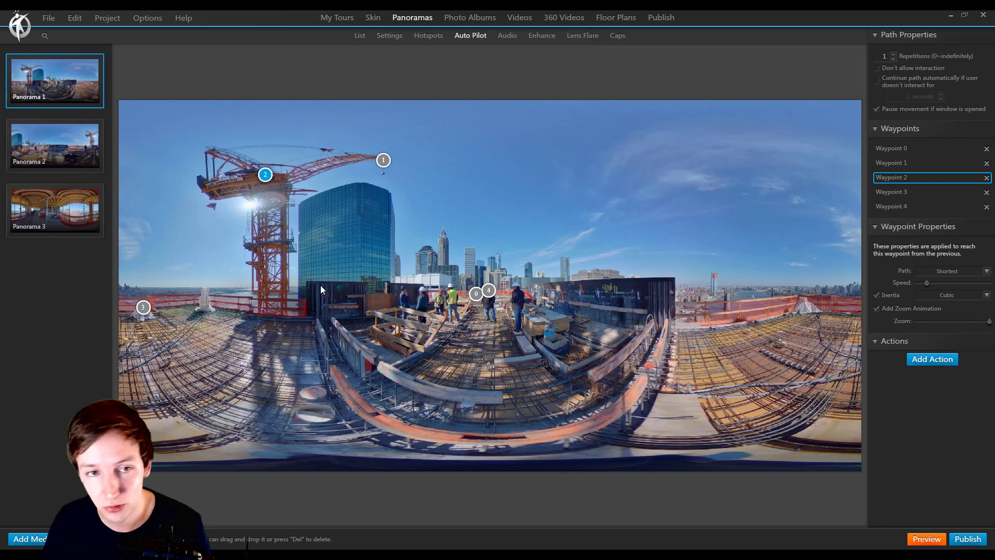
left_click(143, 308)
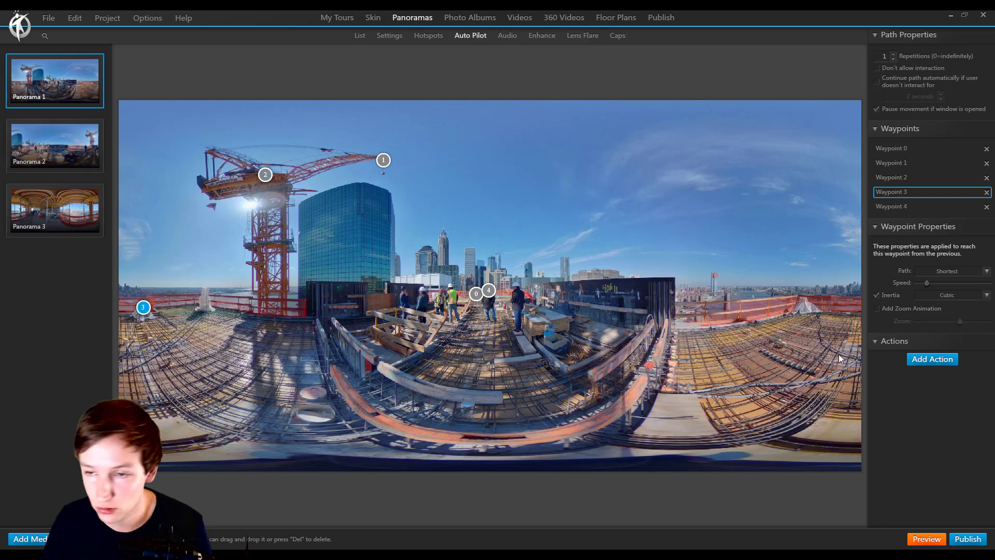
left_click(921, 310)
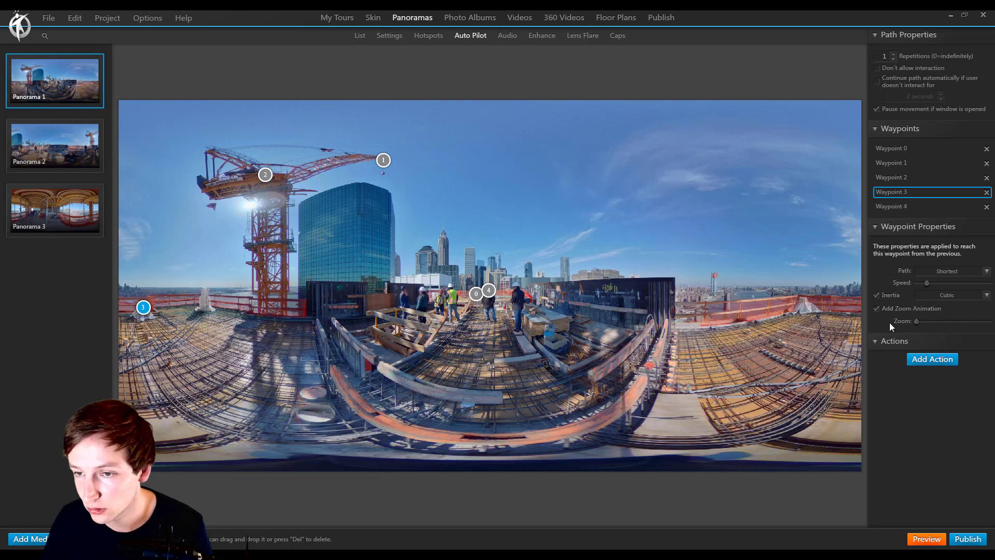
left_click(932, 539)
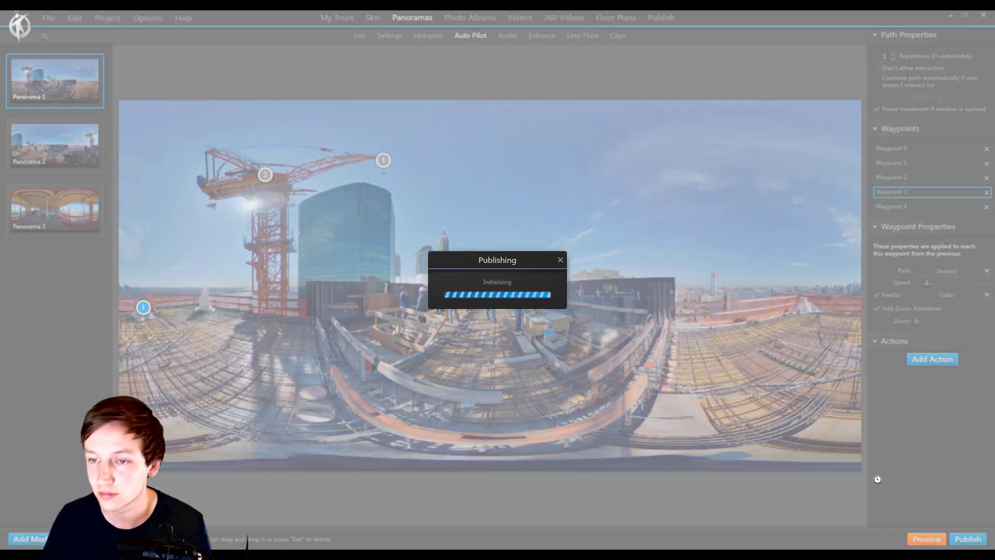